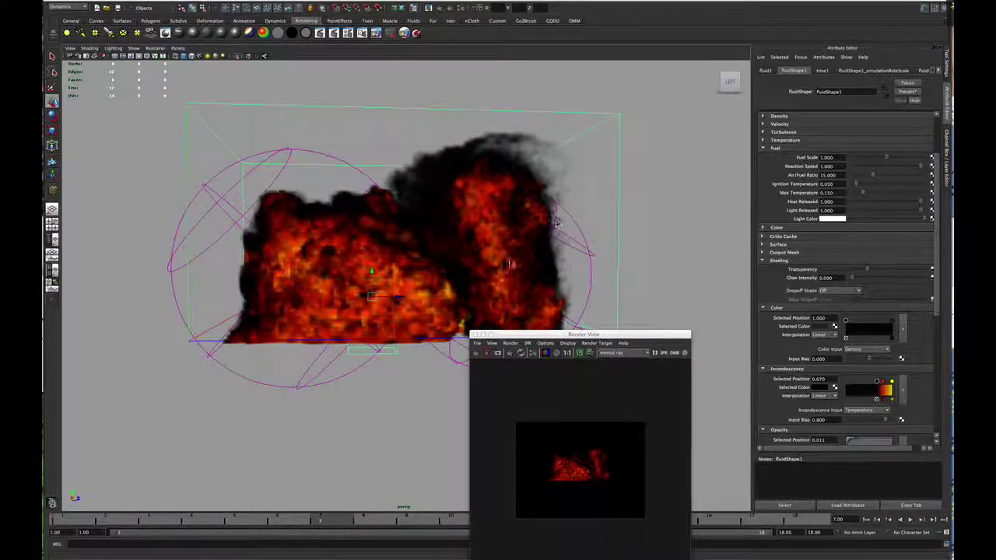
- Orbit to an angled perspective of the fluid container and render a fresh explosion preview
{"action": "left_click_drag", "start_coordinate": [510, 334], "coordinate": [637, 385]}
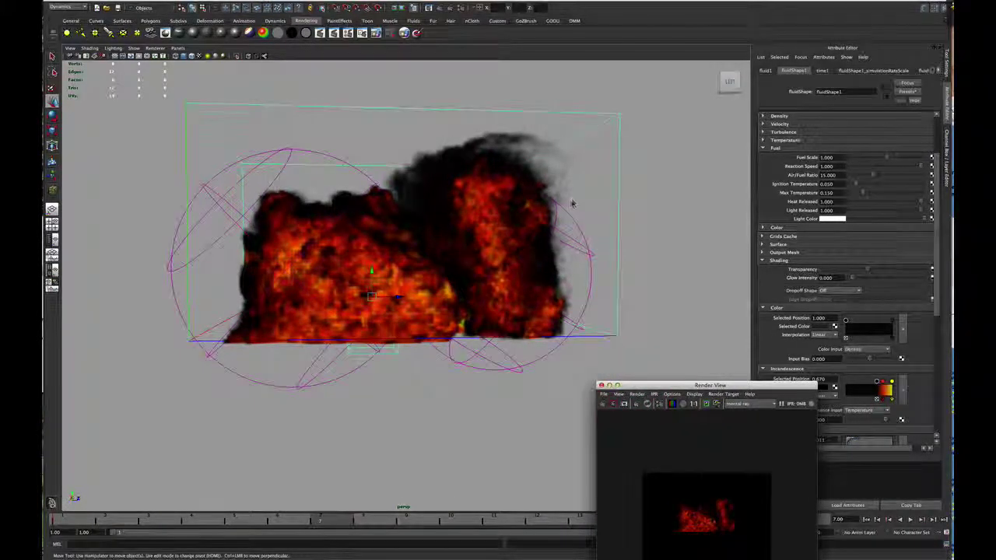
{"action": "left_click_drag", "start_coordinate": [569, 200], "coordinate": [527, 229], "text": "alt"}
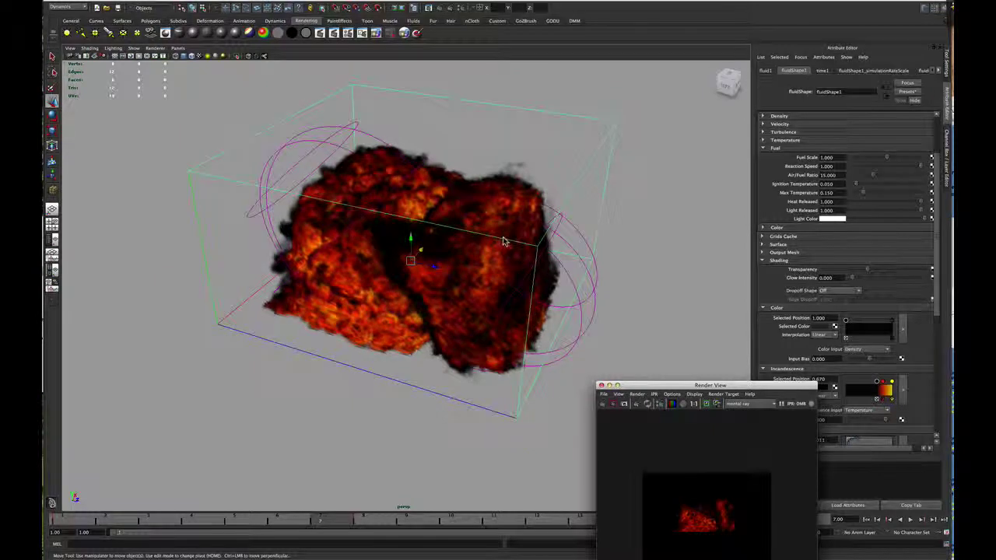
{"action": "left_click", "coordinate": [603, 403]}
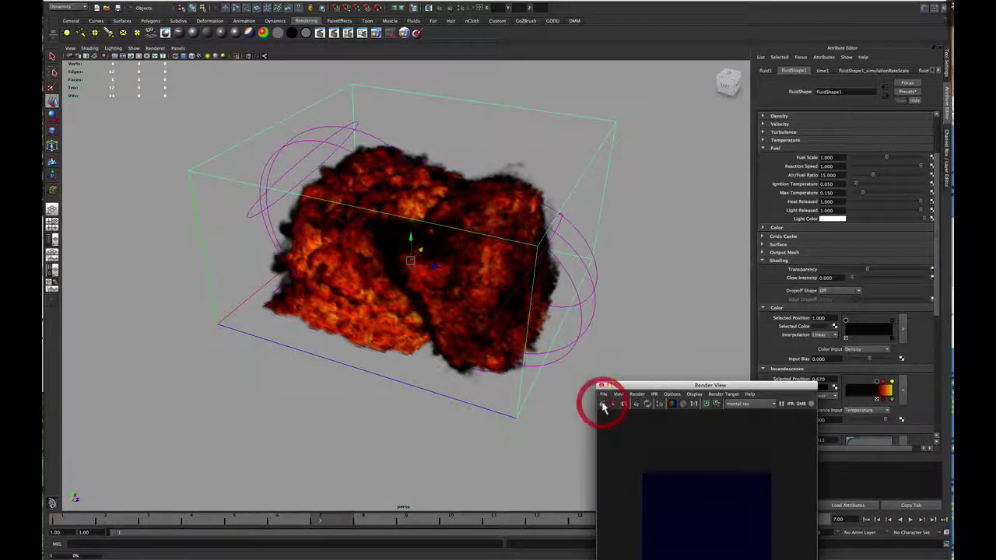
- Reposition the Render View window and move the MEL help page aside to reveal Maya
{"action": "left_click_drag", "start_coordinate": [661, 386], "coordinate": [616, 412]}
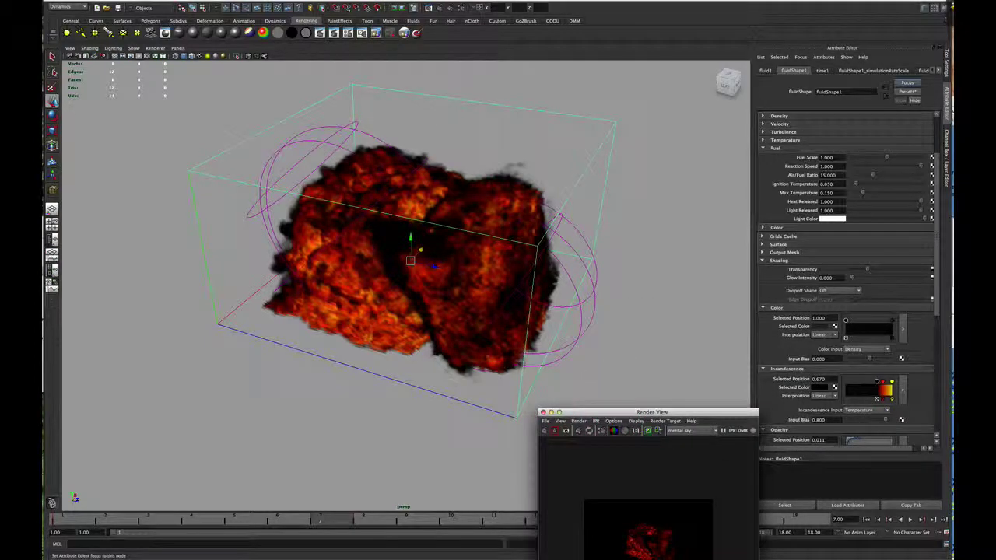
{"action": "left_click", "coordinate": [912, 81]}
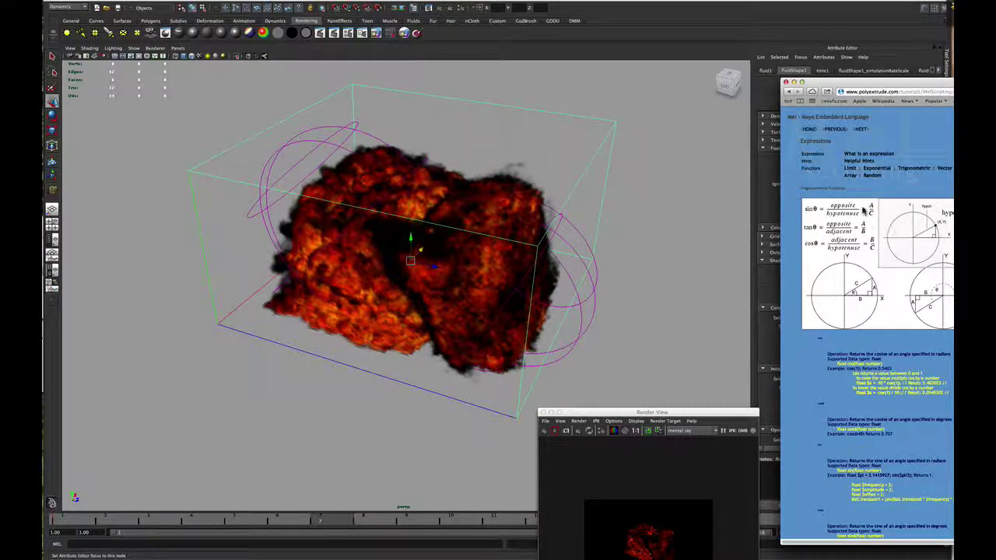
{"action": "left_click", "coordinate": [854, 72]}
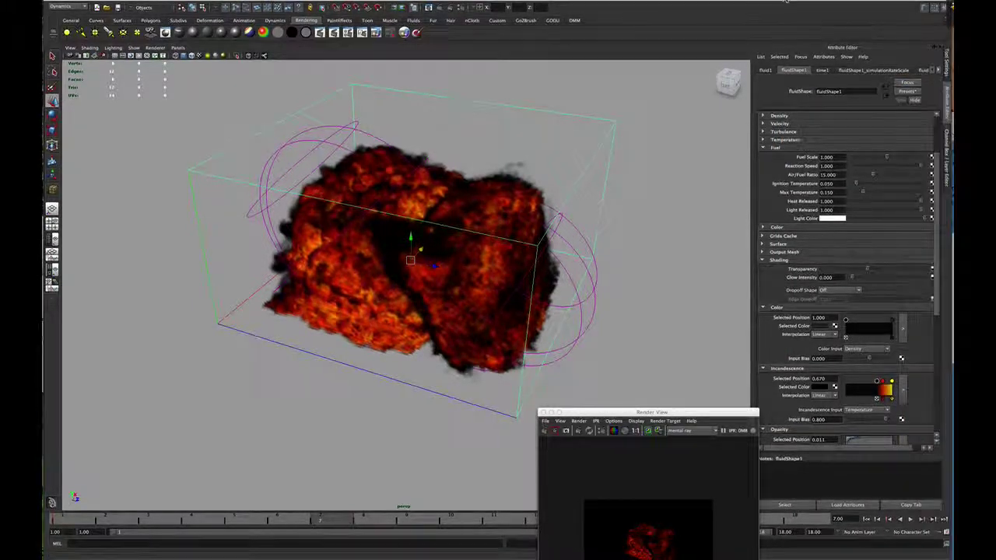
- Orbit around the fluid container from a near side view to a more frontal angle
{"action": "mouse_move", "coordinate": [786, 10]}
{"action": "left_mouse_down"}
{"action": "mouse_move", "coordinate": [811, 14]}
{"action": "mouse_move", "coordinate": [794, 3]}
{"action": "left_mouse_up"}
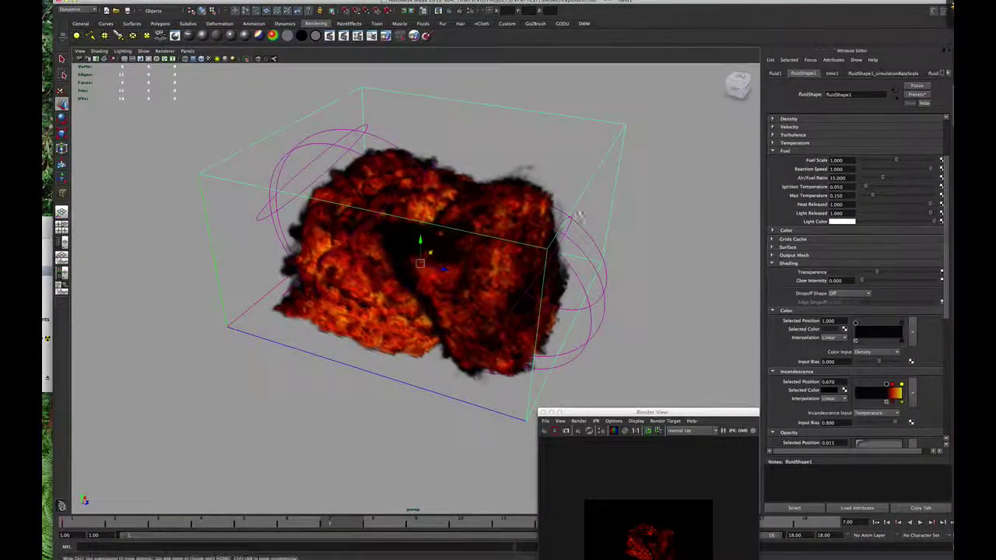
{"action": "left_click_drag", "start_coordinate": [549, 213], "coordinate": [607, 307], "text": "alt"}
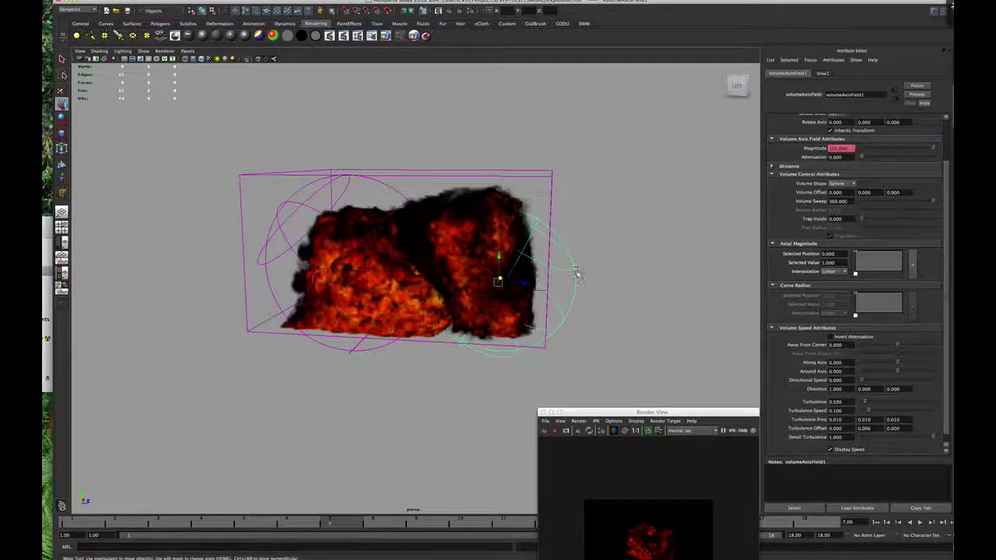
{"action": "left_click_drag", "start_coordinate": [529, 250], "coordinate": [562, 252], "text": "alt"}
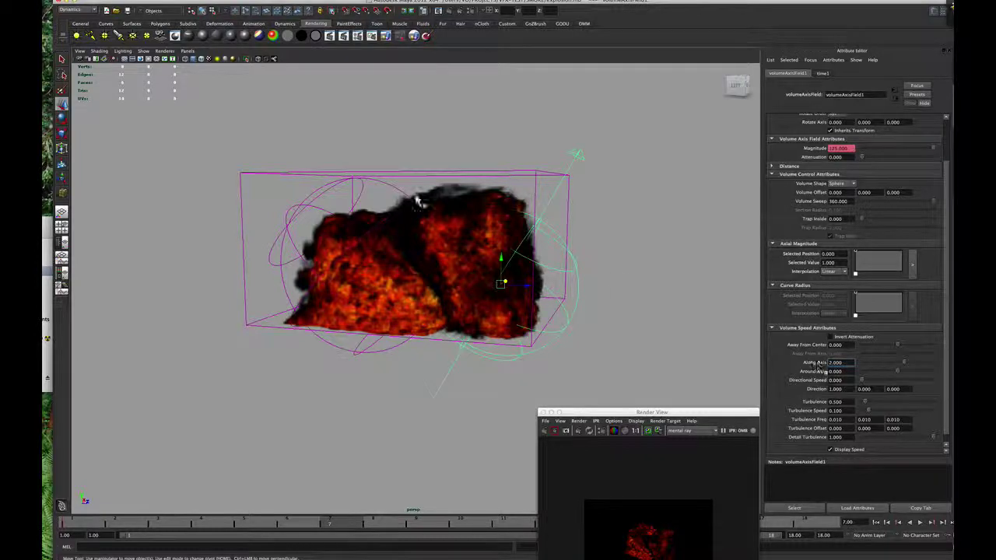
- Select volumeAxisField2 to inspect its settings, then reselect the fluid container for fluidShape1
{"action": "left_click", "coordinate": [311, 197]}
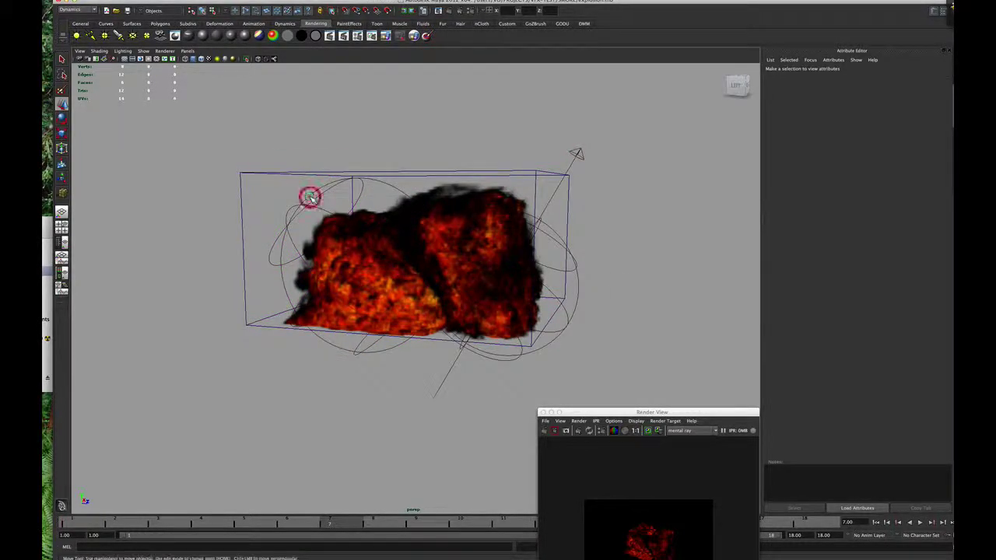
{"action": "left_click", "coordinate": [311, 196]}
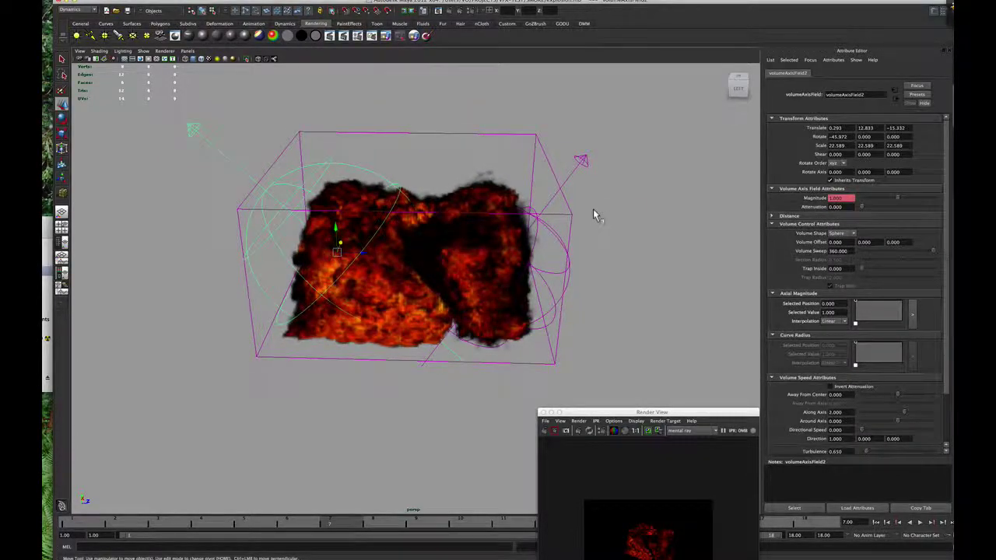
{"action": "left_click", "coordinate": [529, 145]}
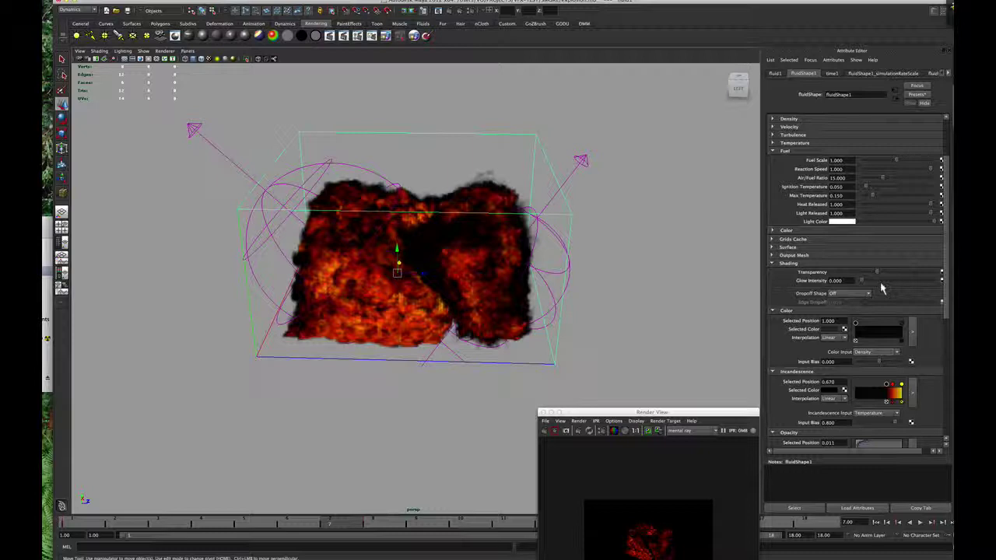
- Move the render preview to the lower left, refresh the Fuel section, and orbit to a frontal angle
{"action": "left_click_drag", "start_coordinate": [625, 256], "coordinate": [605, 233], "text": "alt"}
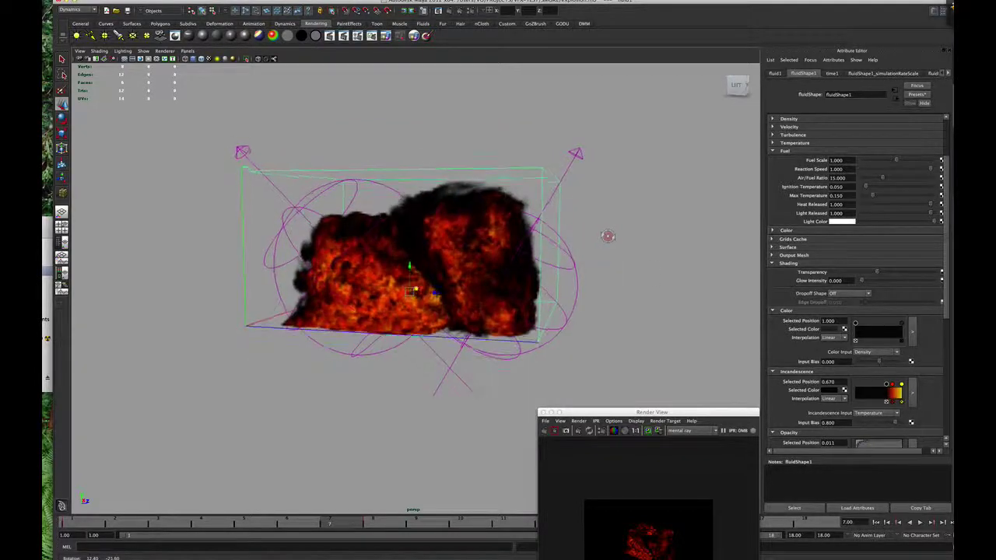
{"action": "left_click_drag", "start_coordinate": [612, 415], "coordinate": [231, 432]}
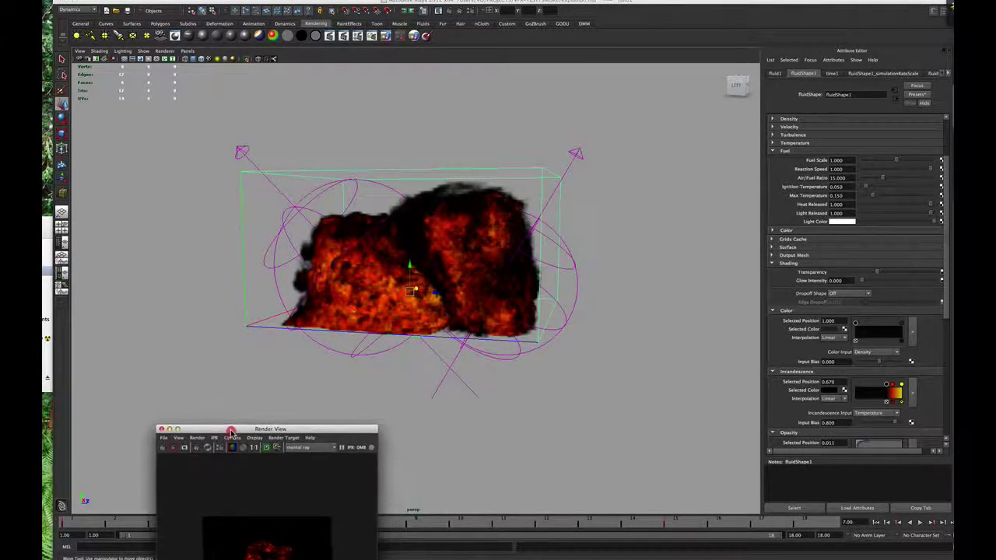
{"action": "left_click", "coordinate": [774, 151]}
{"action": "left_click", "coordinate": [774, 151]}
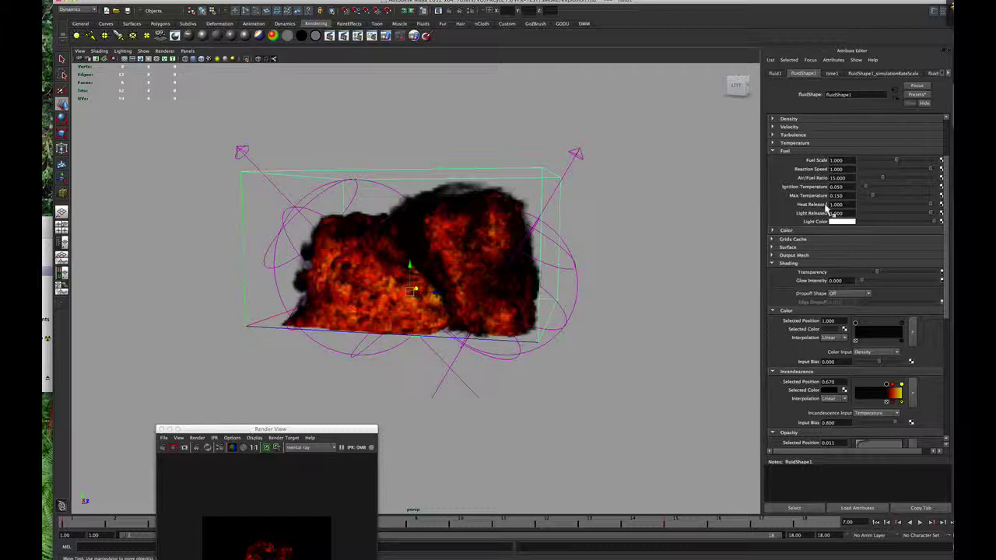
{"action": "mouse_move", "coordinate": [649, 252]}
{"action": "left_mouse_down", "text": "alt"}
{"action": "mouse_move", "coordinate": [628, 254]}
{"action": "mouse_move", "coordinate": [652, 249]}
{"action": "left_mouse_up", "text": "alt"}
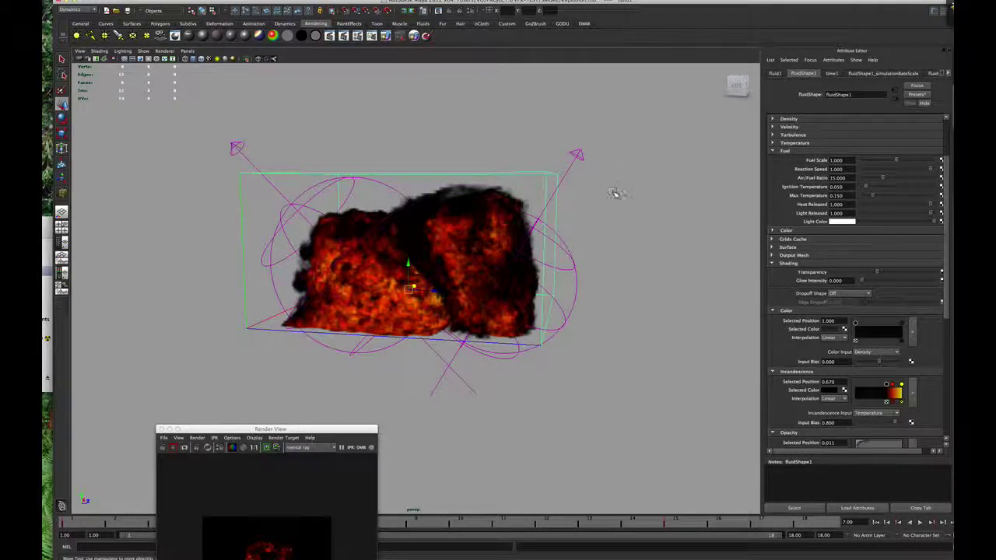
- View the explosion from above and set the fuel Reaction Speed to 0
{"action": "left_click_drag", "start_coordinate": [615, 195], "coordinate": [594, 193], "text": "alt"}
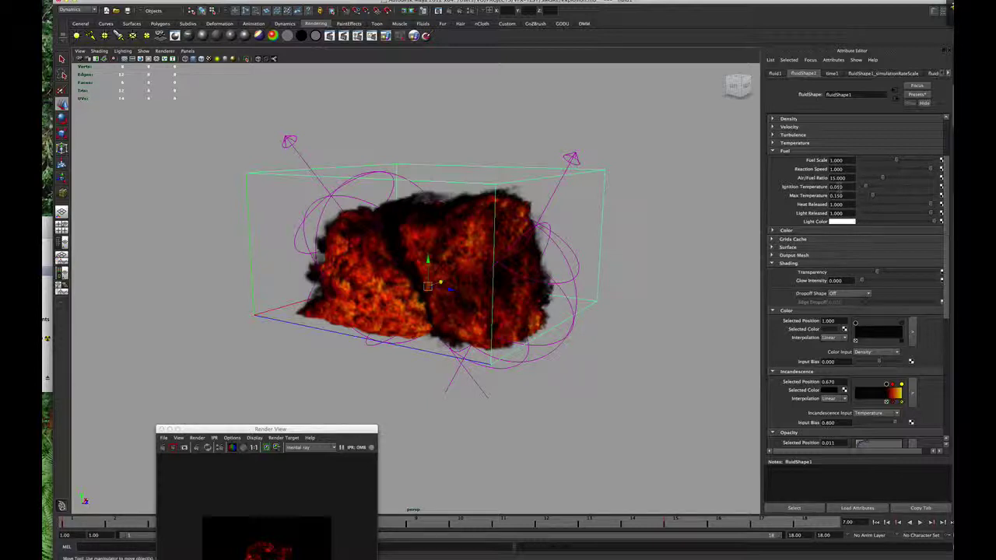
{"action": "double_click", "coordinate": [837, 195]}
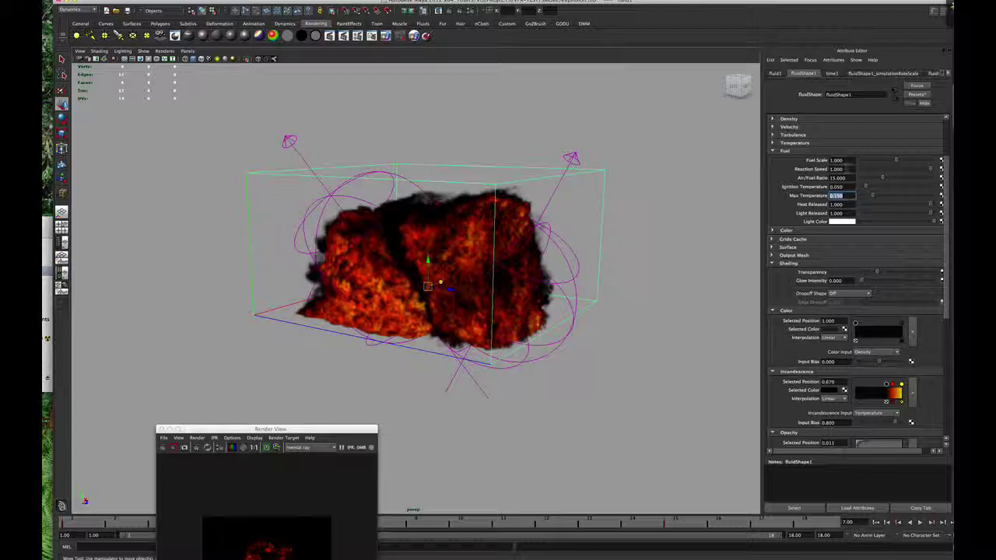
{"action": "left_click", "coordinate": [814, 168]}
{"action": "type", "text": "0"}
{"action": "key", "text": "Return"}
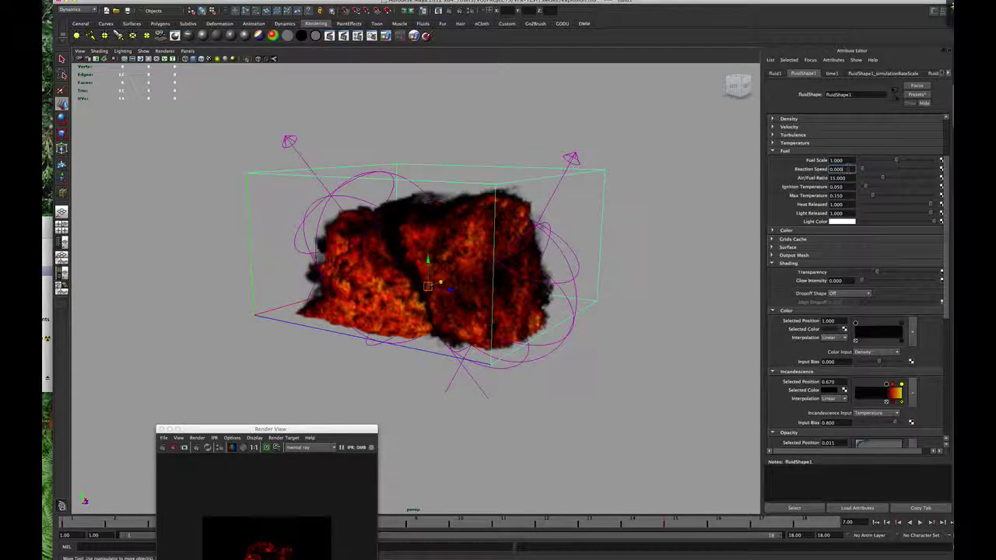
- Return the Reaction Speed to 1
{"action": "left_click", "coordinate": [814, 170]}
{"action": "type", "text": "1"}
{"action": "left_click", "coordinate": [828, 169]}
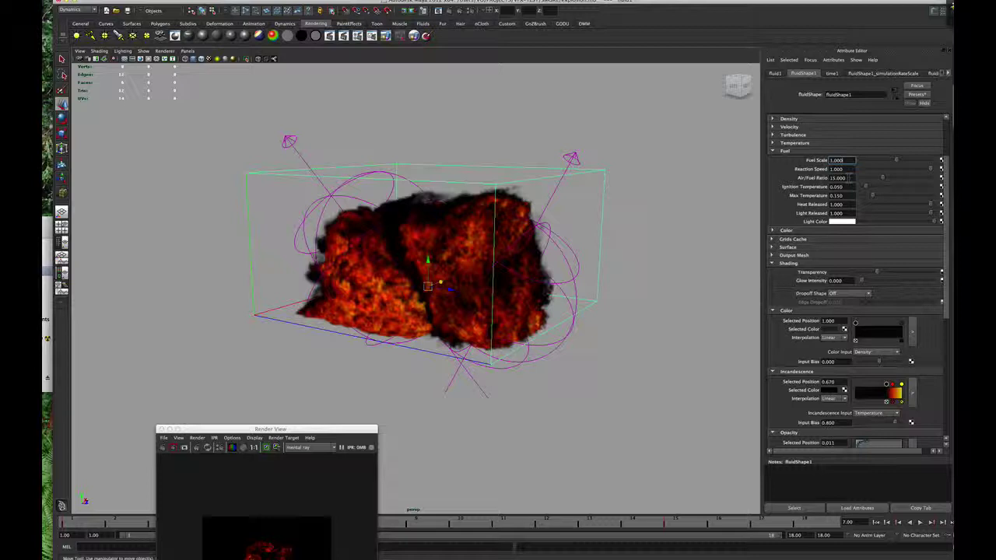
- Set Air/Fuel Ratio to 15, then orbit to inspect the explosion side-on
{"action": "left_click", "coordinate": [838, 177]}
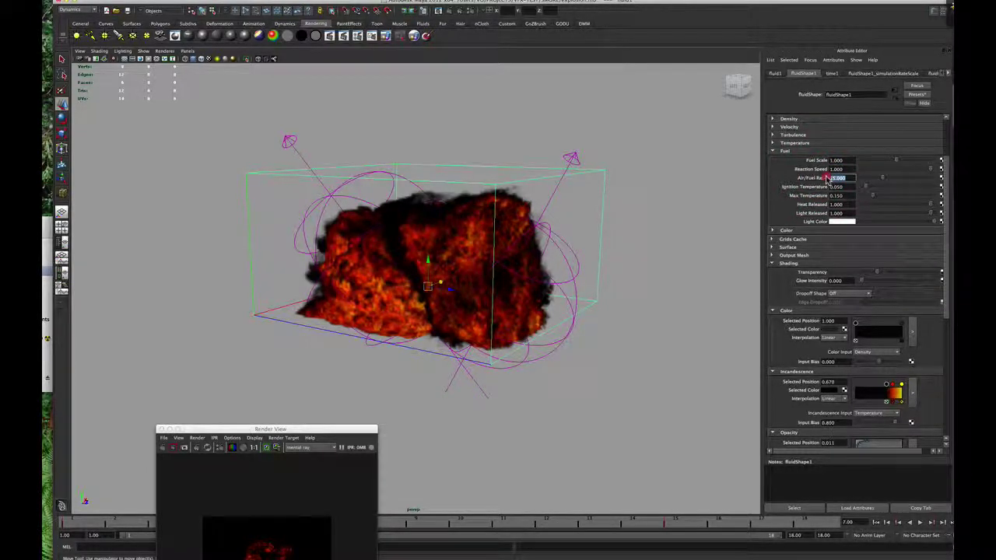
{"action": "key", "text": "Return"}
{"action": "left_click_drag", "start_coordinate": [618, 200], "coordinate": [583, 211], "text": "alt"}
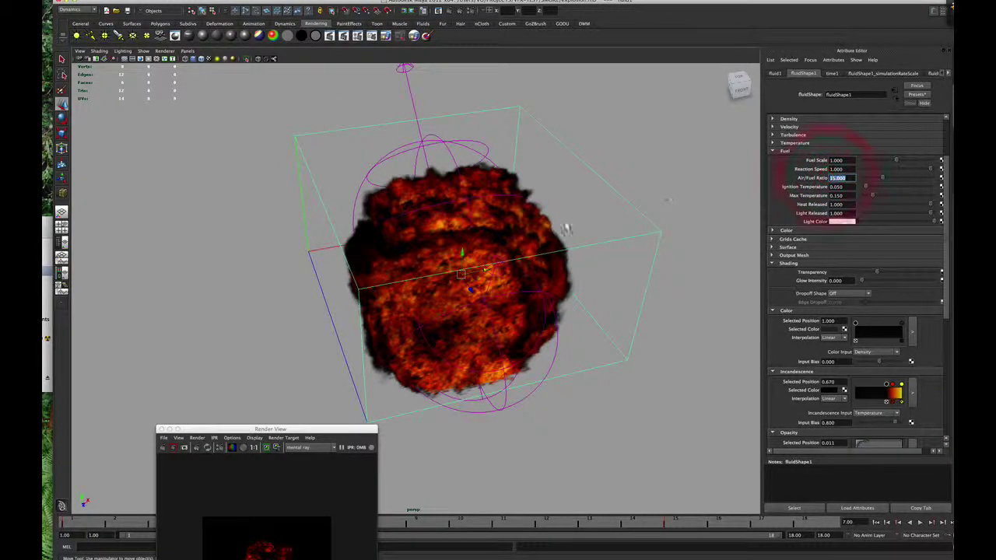
{"action": "left_click_drag", "start_coordinate": [567, 223], "coordinate": [592, 214], "text": "alt"}
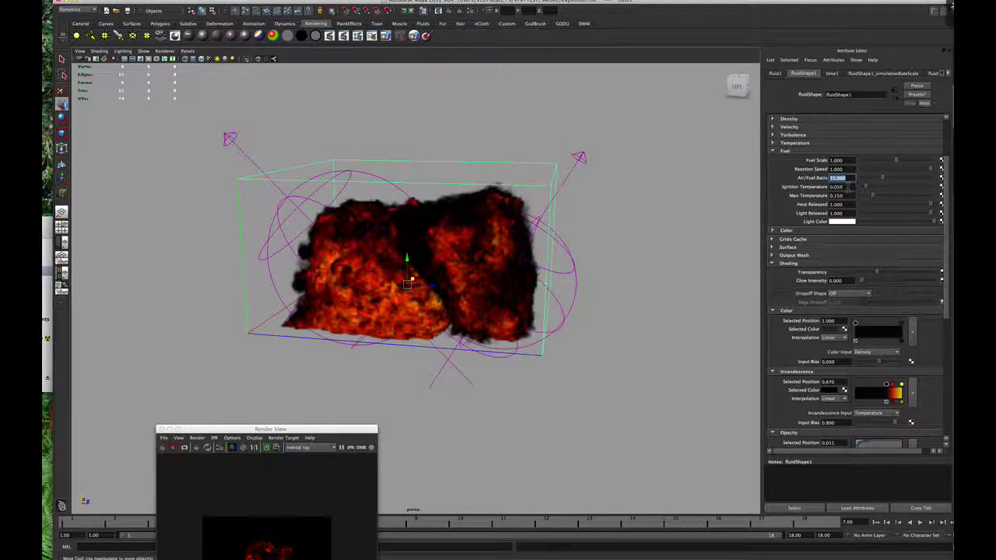
{"action": "left_click_drag", "start_coordinate": [848, 204], "coordinate": [827, 221]}
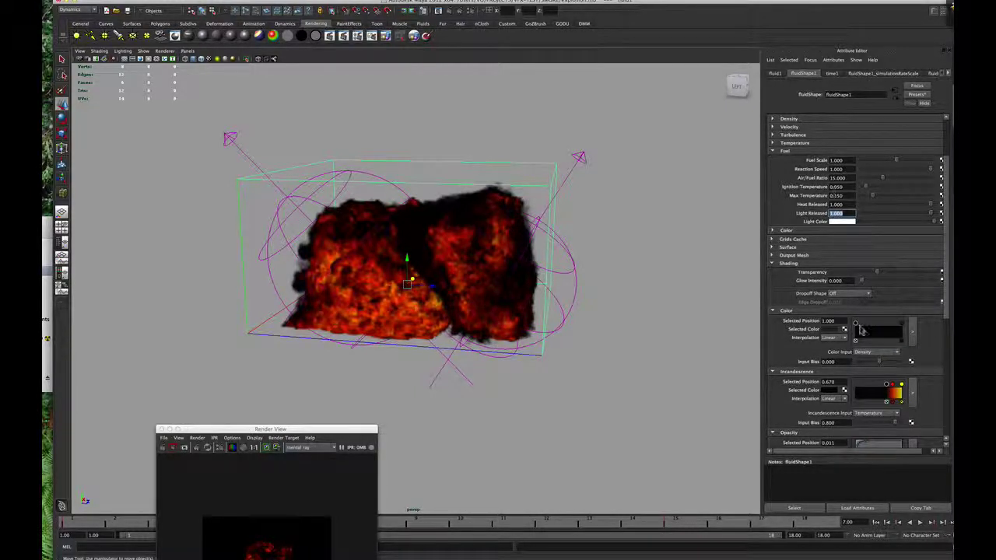
{"action": "scroll", "coordinate": [832, 277], "scroll_direction": "down", "scroll_amount": 3}
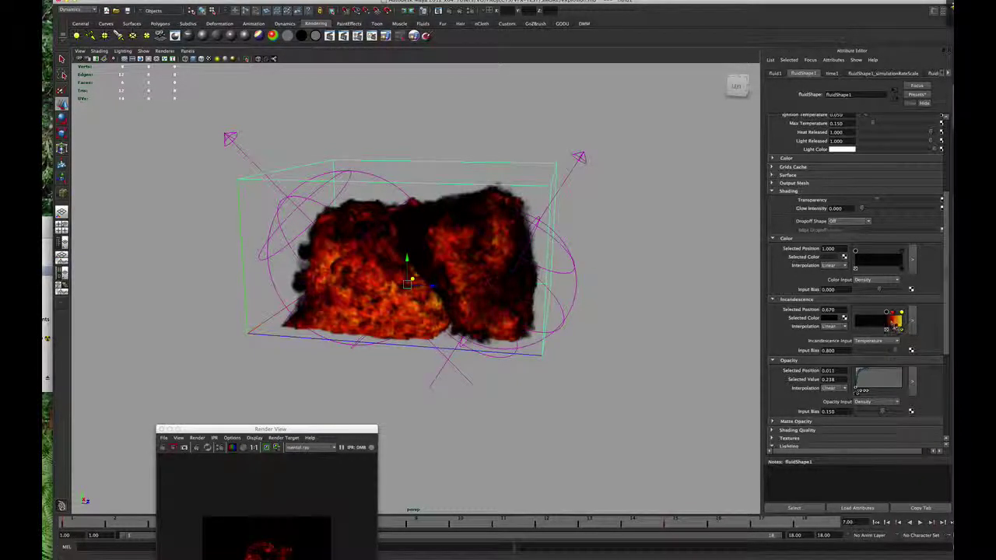
{"action": "scroll", "coordinate": [896, 325], "scroll_direction": "up", "scroll_amount": 5}
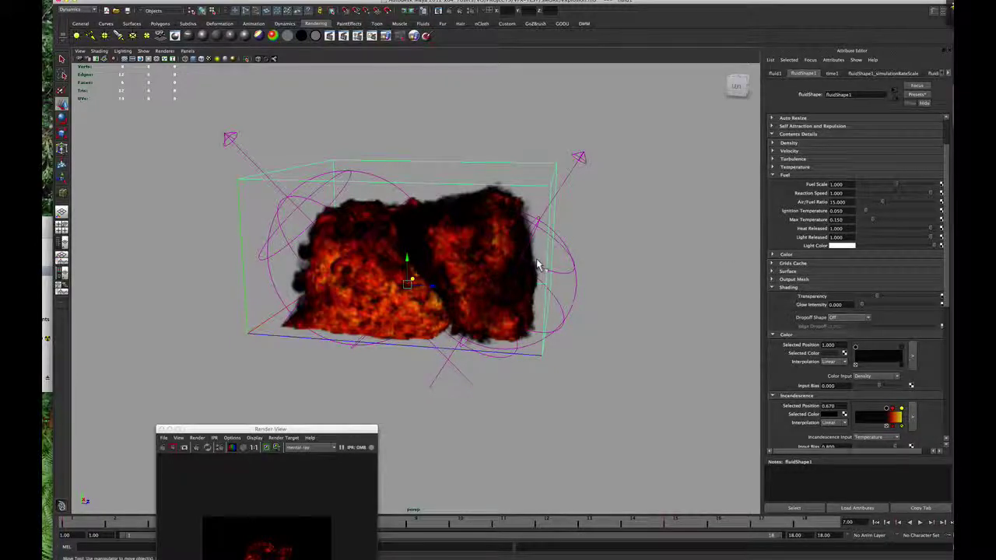
{"action": "scroll", "coordinate": [573, 257], "scroll_direction": "down", "scroll_amount": 3}
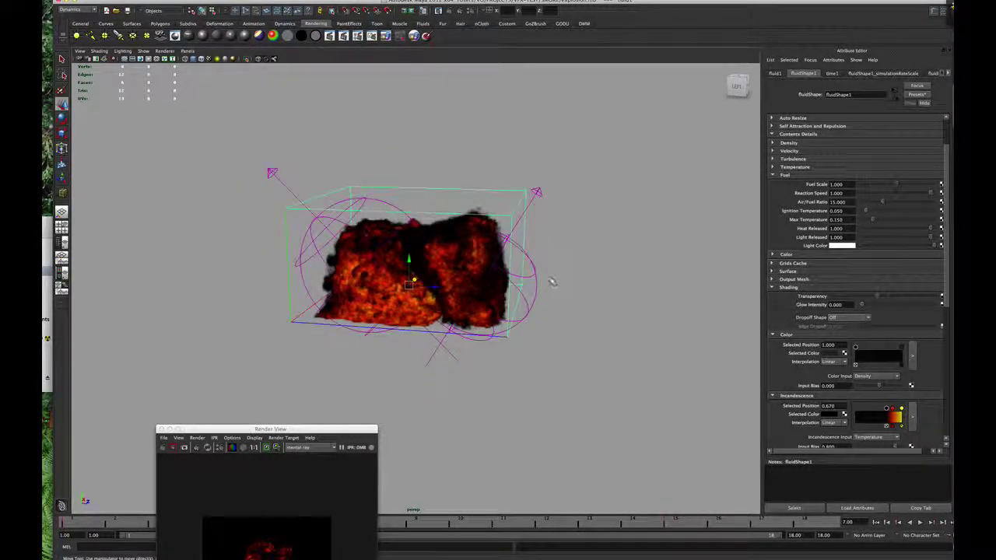
- Move the render preview aside, rewind to frame 1, and play the simulation to regrow the explosion
{"action": "left_click_drag", "start_coordinate": [552, 280], "coordinate": [566, 276], "text": "alt"}
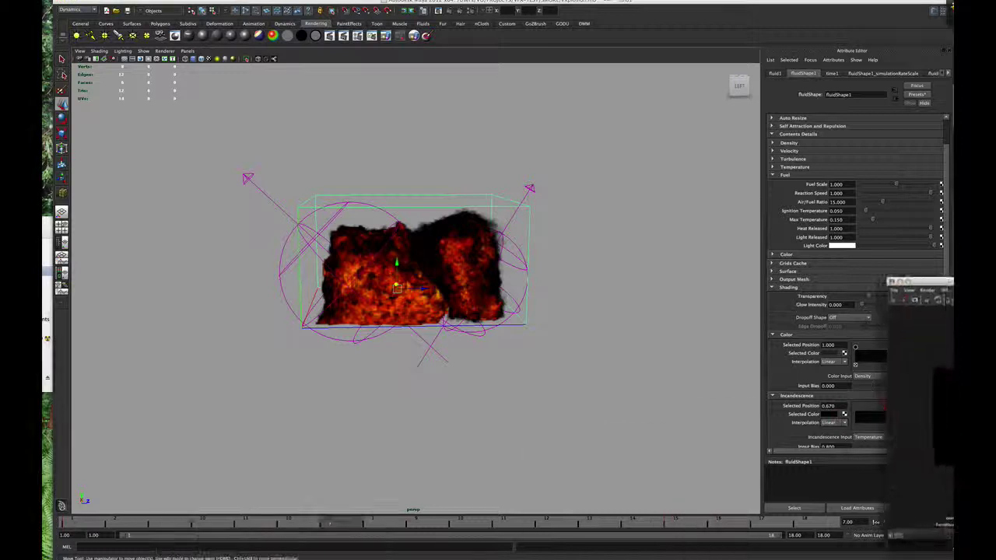
{"action": "left_click_drag", "start_coordinate": [331, 428], "coordinate": [923, 99]}
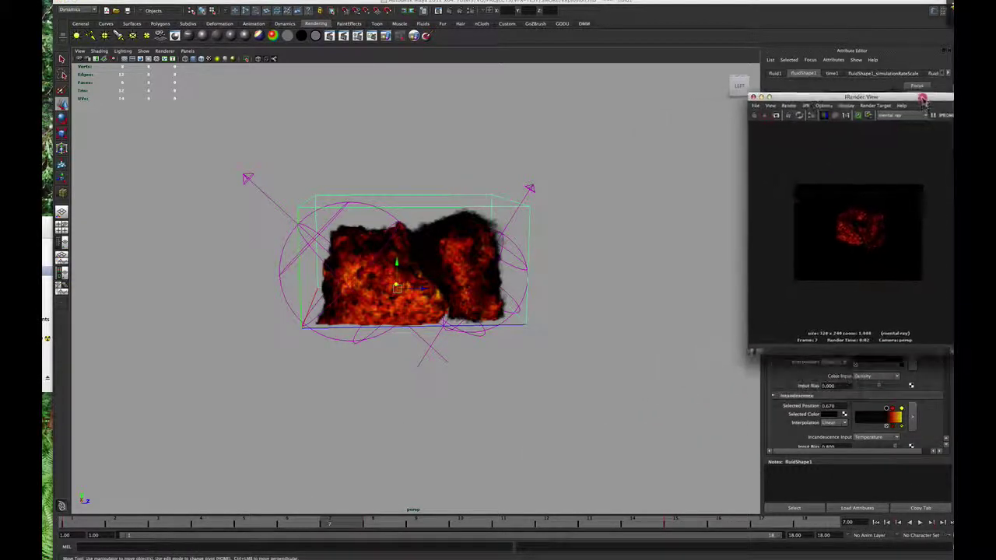
{"action": "left_click", "coordinate": [876, 522]}
{"action": "left_click", "coordinate": [921, 524]}
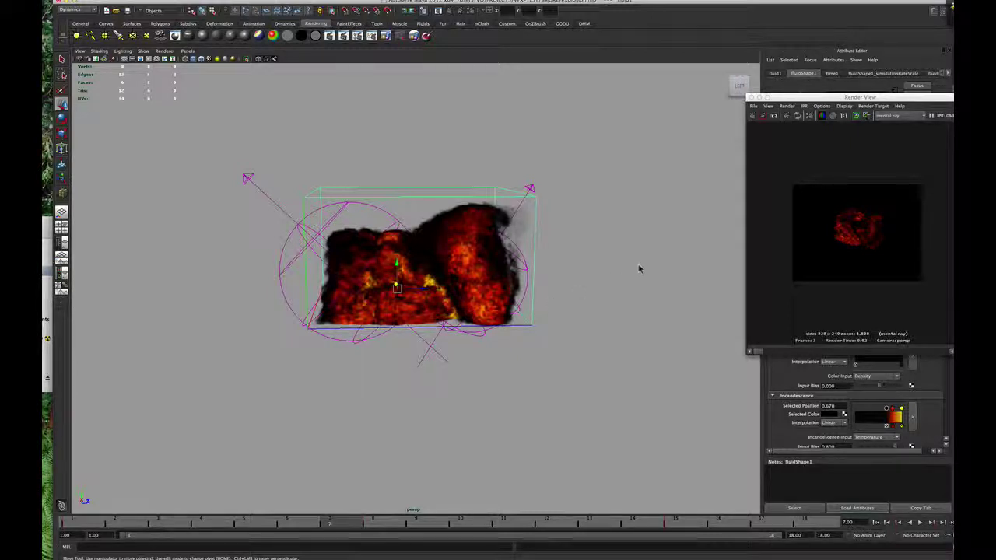
- Orbit to view the growing explosion from above and move the render preview to bottom centre
{"action": "left_click_drag", "start_coordinate": [594, 260], "coordinate": [546, 267], "text": "alt"}
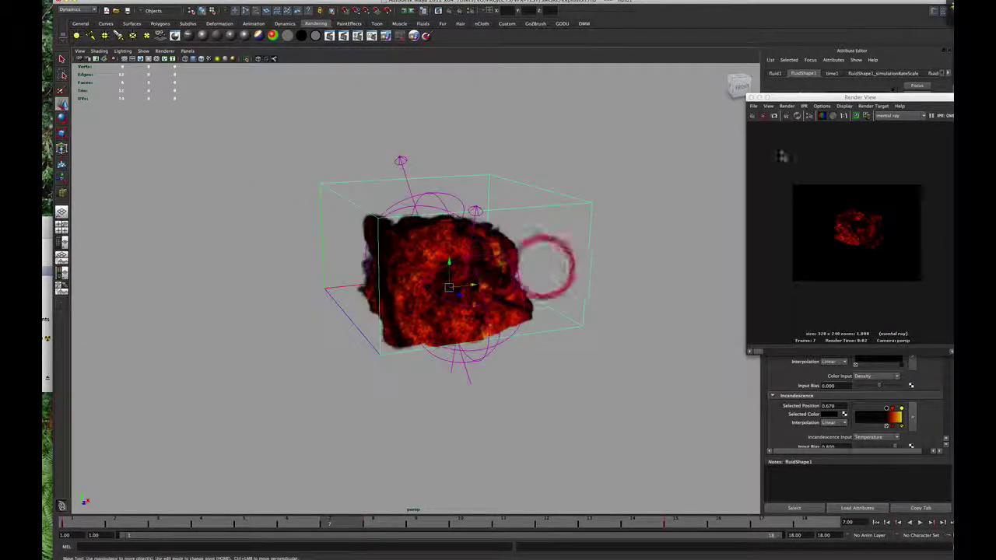
{"action": "left_click_drag", "start_coordinate": [553, 209], "coordinate": [630, 218], "text": "alt"}
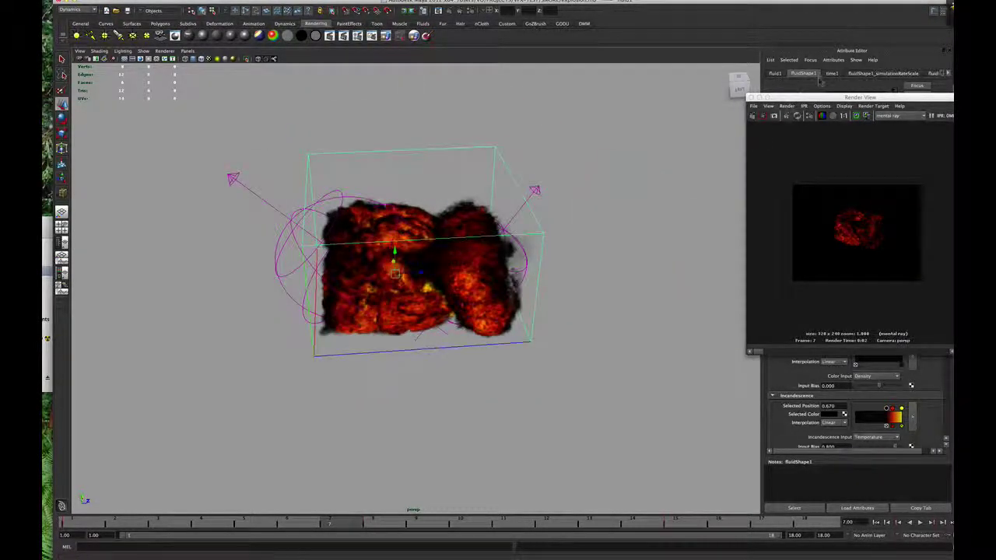
{"action": "left_click_drag", "start_coordinate": [809, 97], "coordinate": [538, 395]}
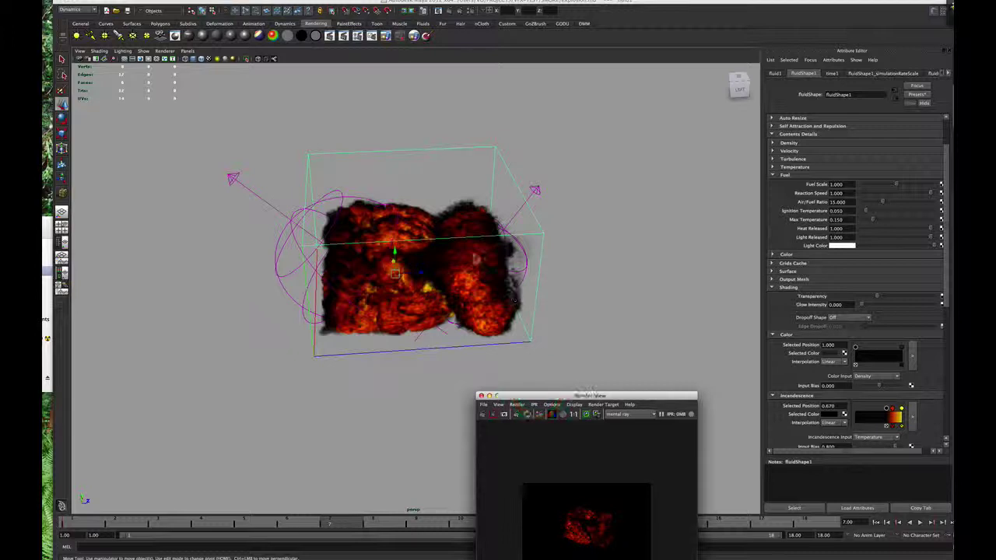
- Scroll fluidShape1's attributes down to the Opacity and Lighting sections
{"action": "left_click", "coordinate": [529, 182]}
{"action": "scroll", "coordinate": [873, 243], "scroll_direction": "down", "scroll_amount": 5}
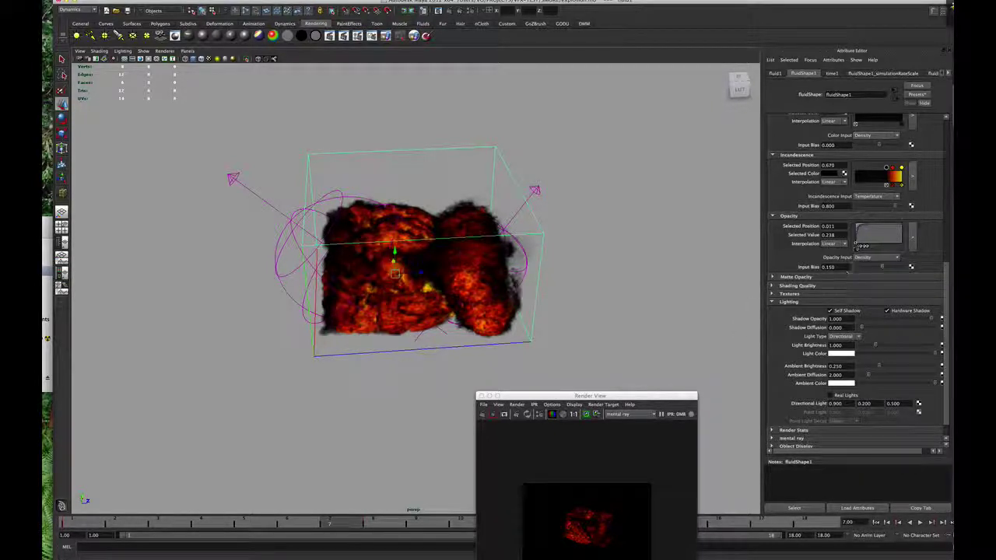
{"action": "scroll", "coordinate": [921, 319], "scroll_direction": "down", "scroll_amount": 1}
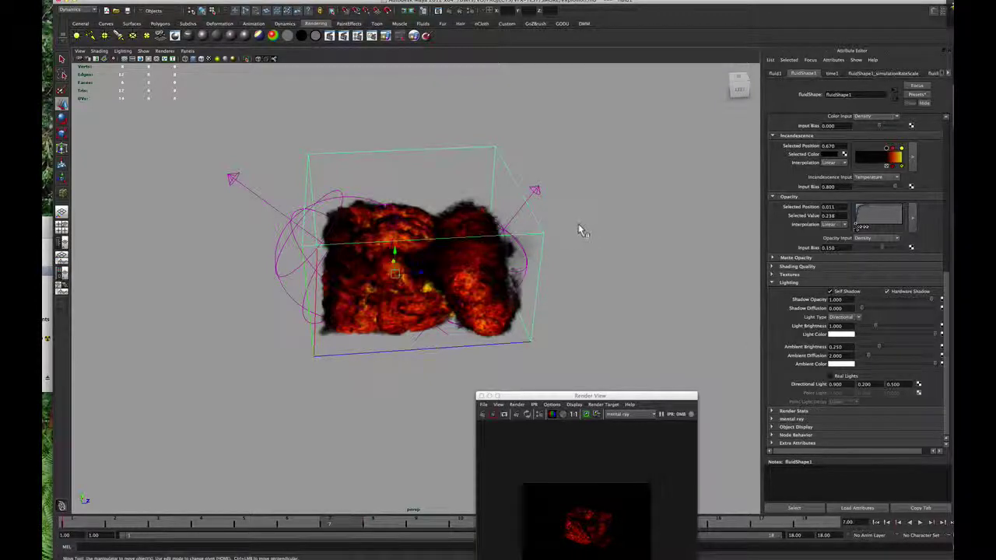
{"action": "left_click_drag", "start_coordinate": [580, 230], "coordinate": [502, 224], "text": "alt"}
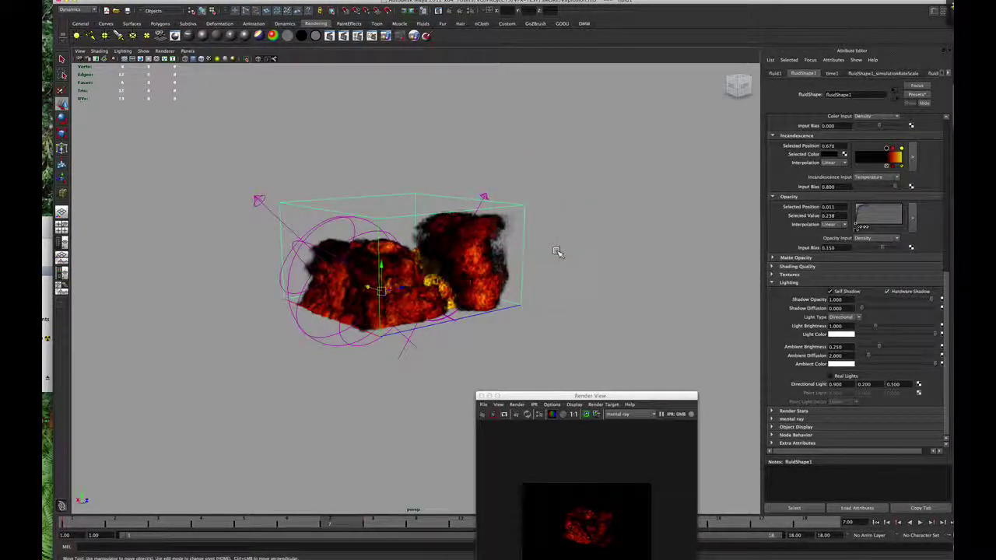
- Place the render preview beside the Attribute Editor while orbiting around the explosion
{"action": "left_click_drag", "start_coordinate": [568, 395], "coordinate": [635, 200]}
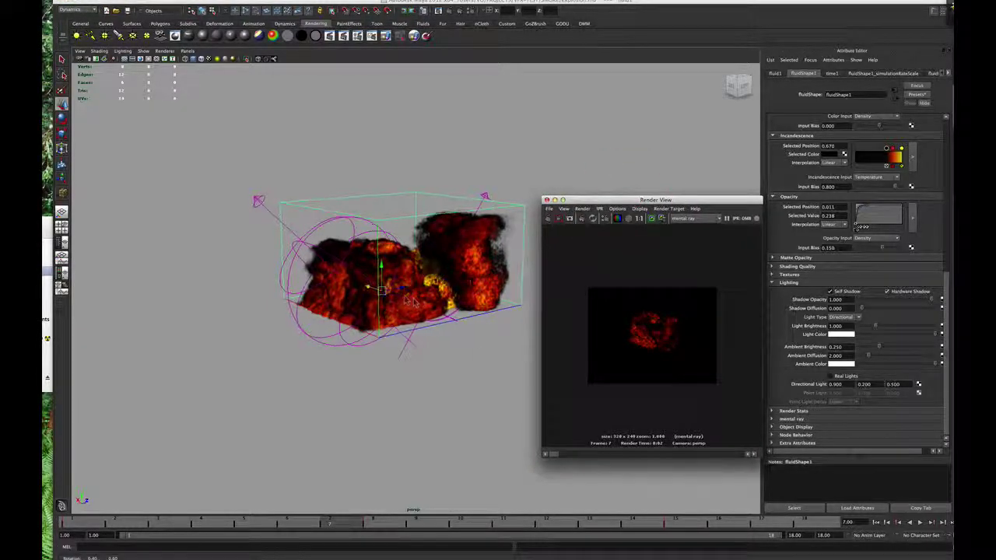
{"action": "left_click_drag", "start_coordinate": [409, 304], "coordinate": [368, 267], "text": "alt"}
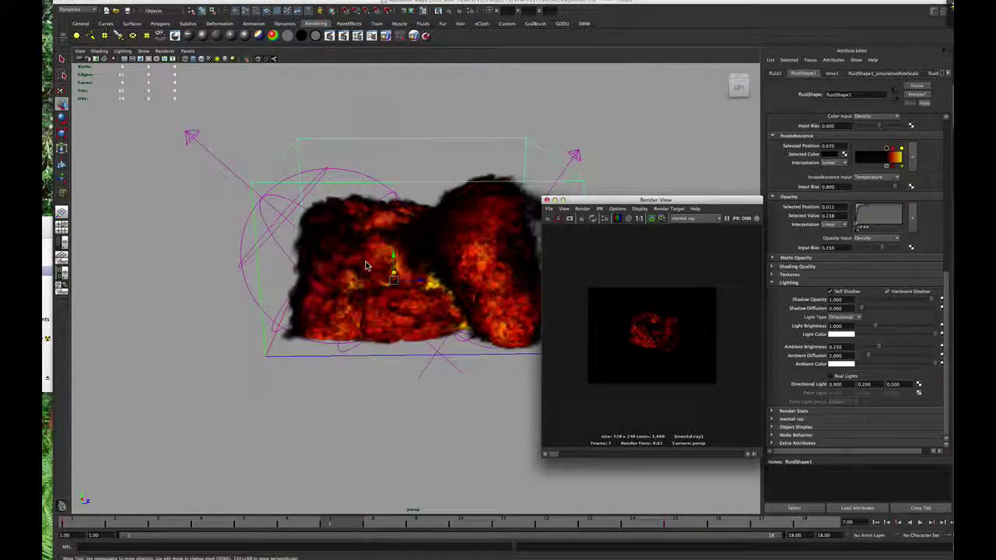
{"action": "left_click_drag", "start_coordinate": [583, 200], "coordinate": [633, 251]}
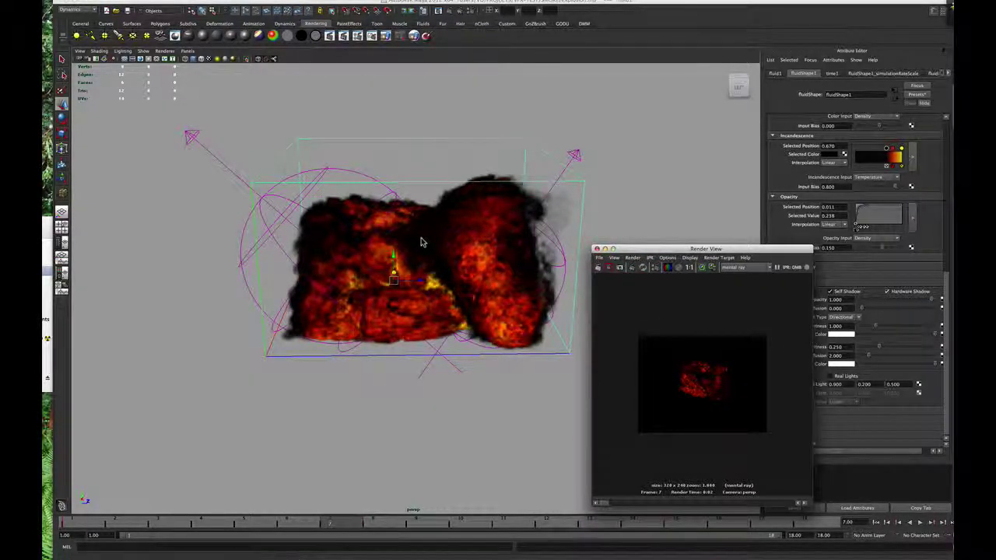
{"action": "left_click_drag", "start_coordinate": [423, 238], "coordinate": [393, 224], "text": "alt"}
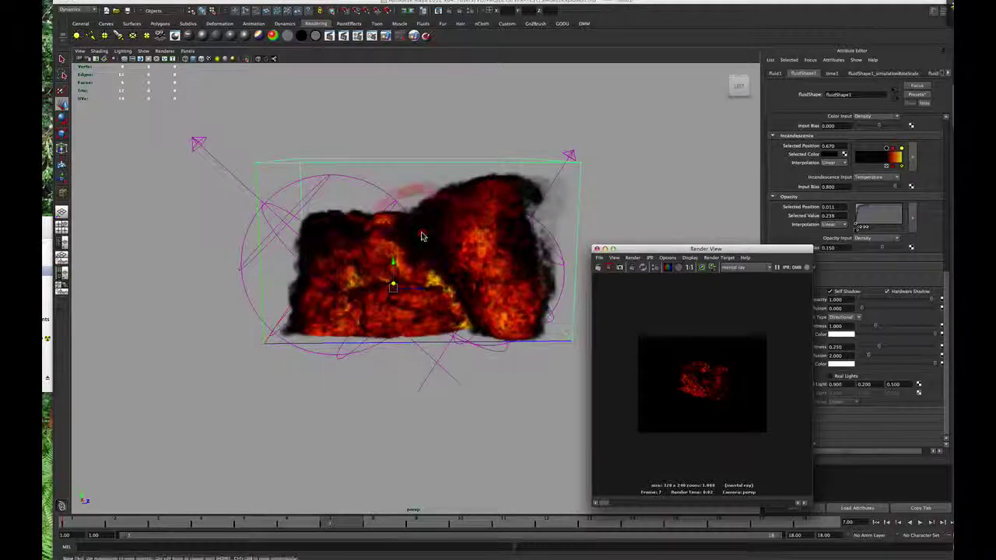